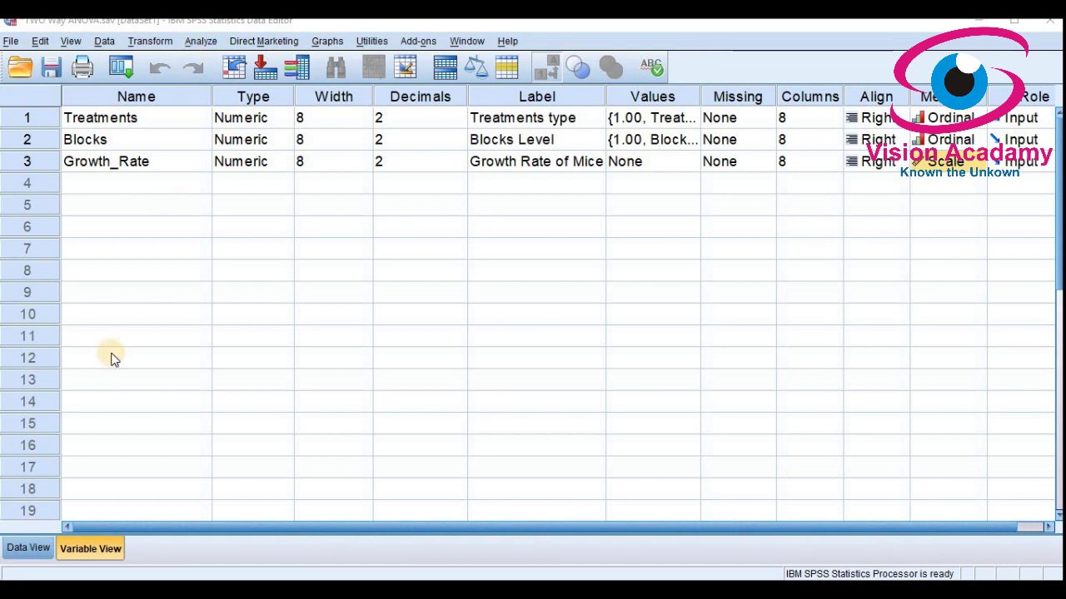
Glance at the entered growth data rows, then bring up the exercise PDF and the hypotheses document.
click(25, 547)
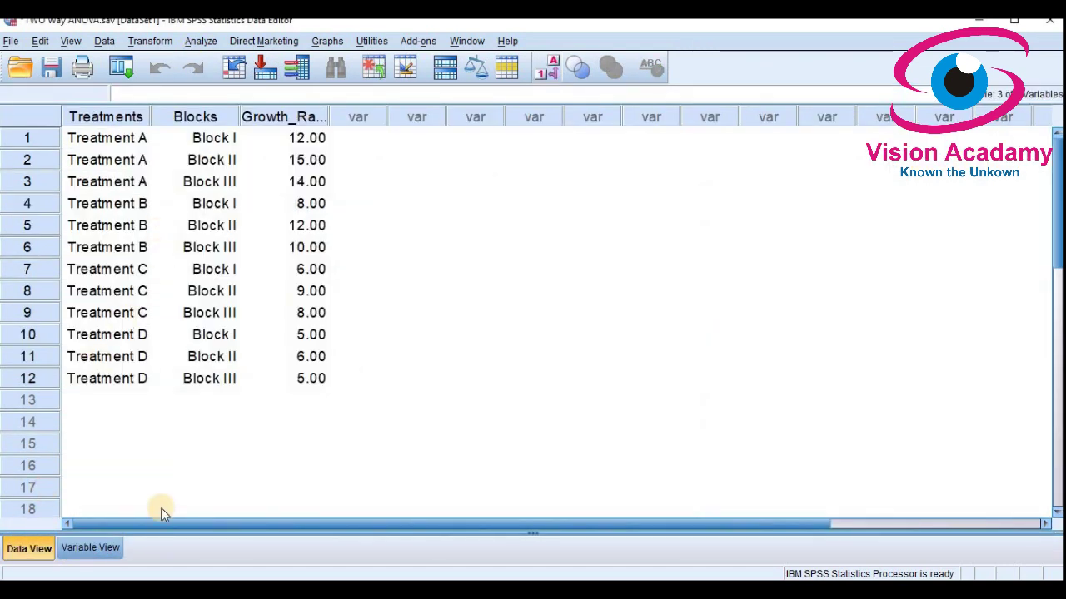
click(98, 554)
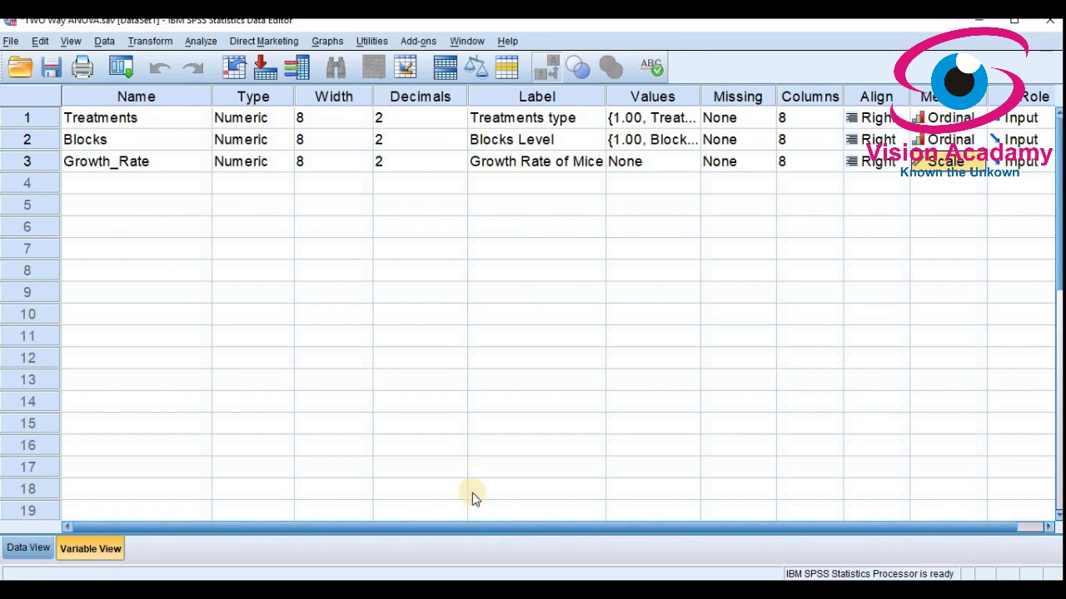
key(alt+Tab)
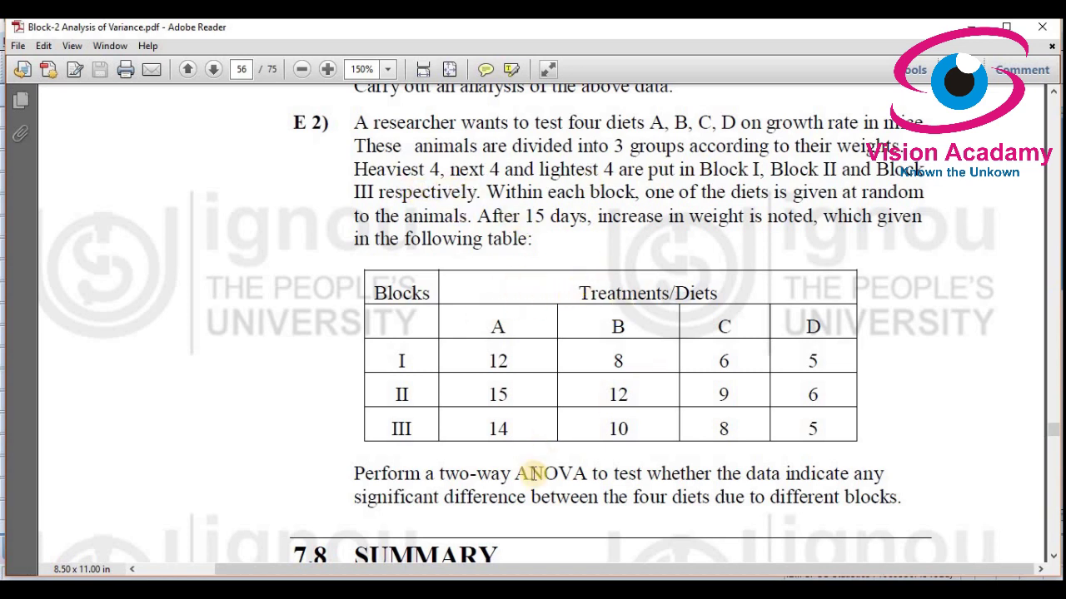
key(alt+Tab)
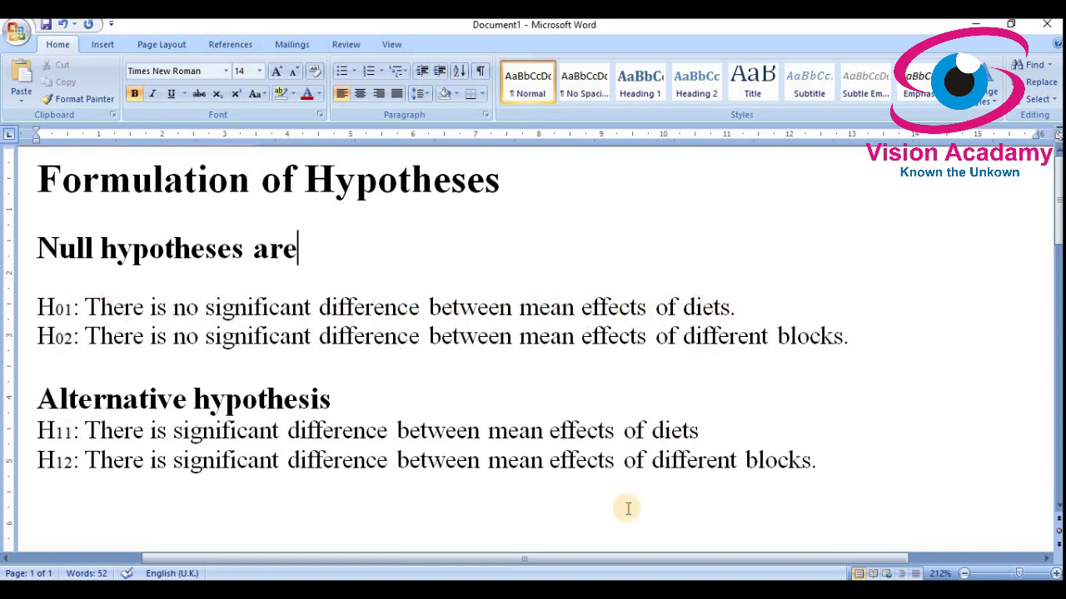
key(alt+Tab)
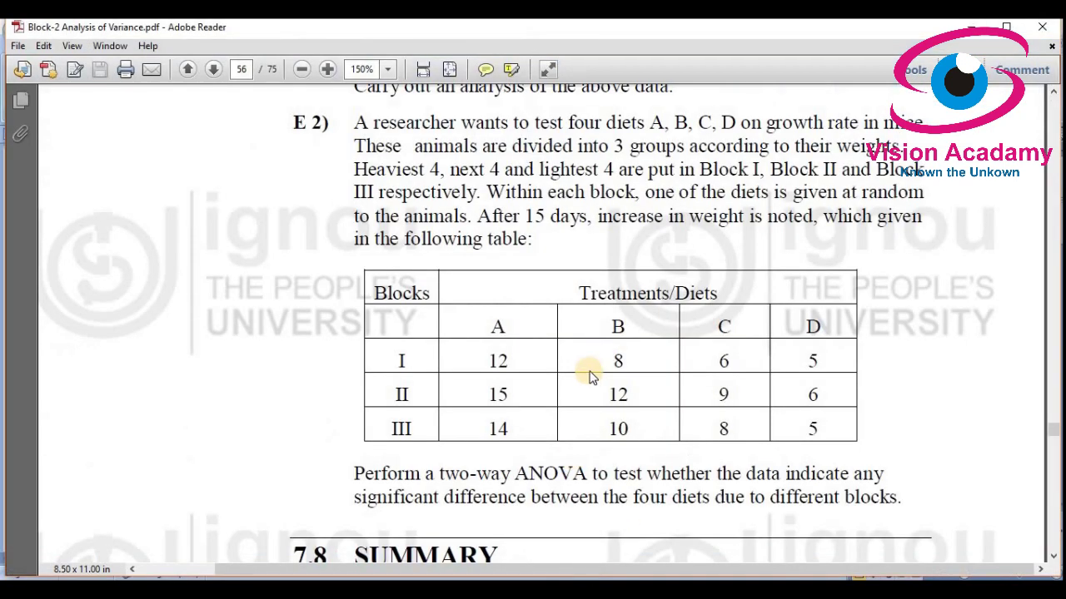
Highlight the table's Diets heading, diet D, the Block I and II rows, and diet B.
drag(495, 326, 812, 326)
click(513, 324)
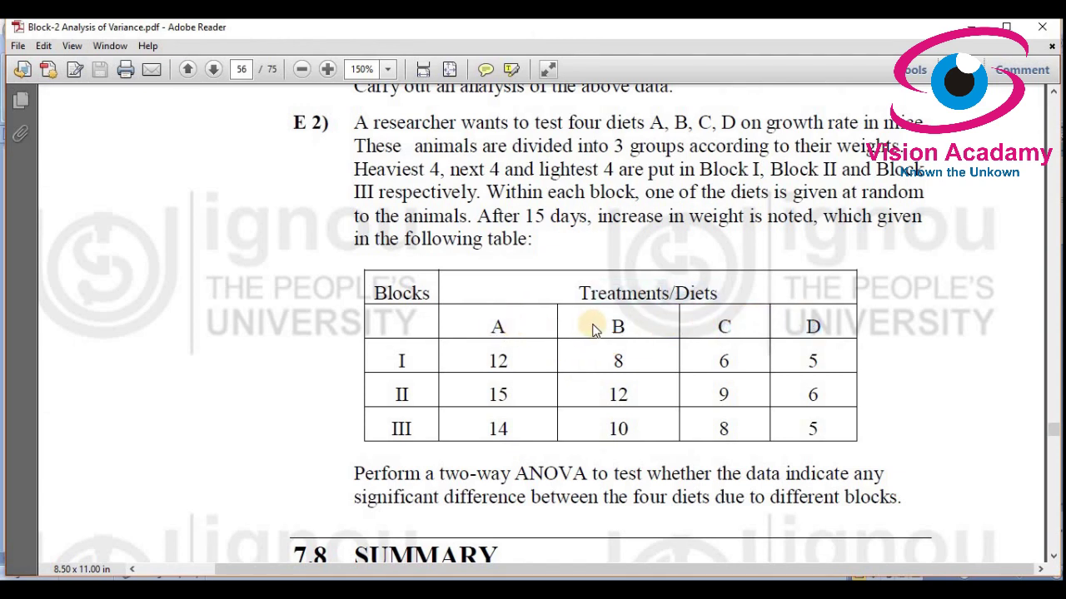
click(810, 325)
key(alt+Tab)
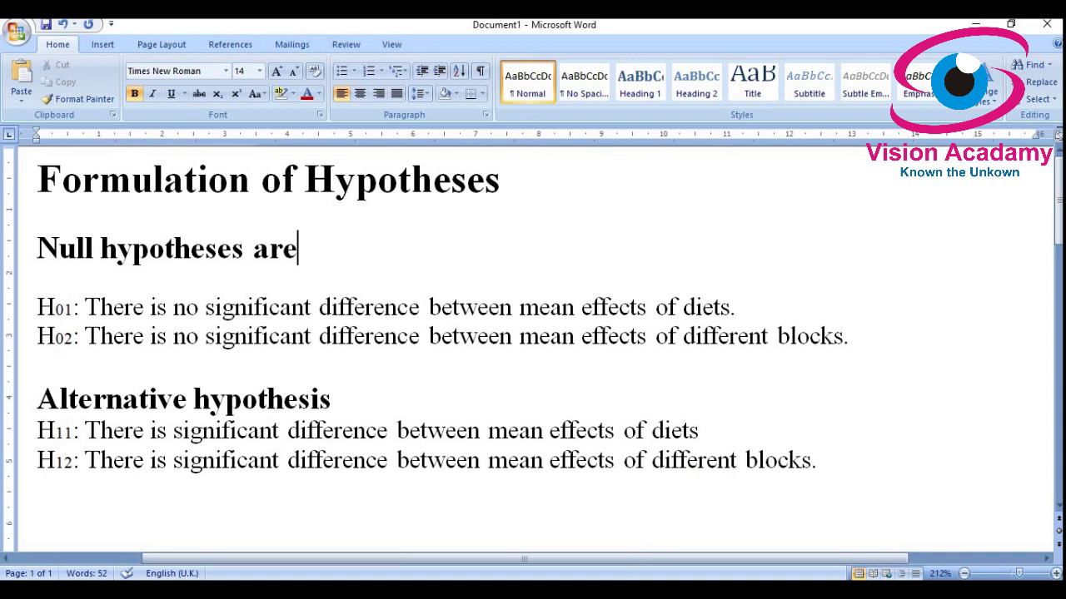
click(591, 512)
drag(382, 350, 399, 428)
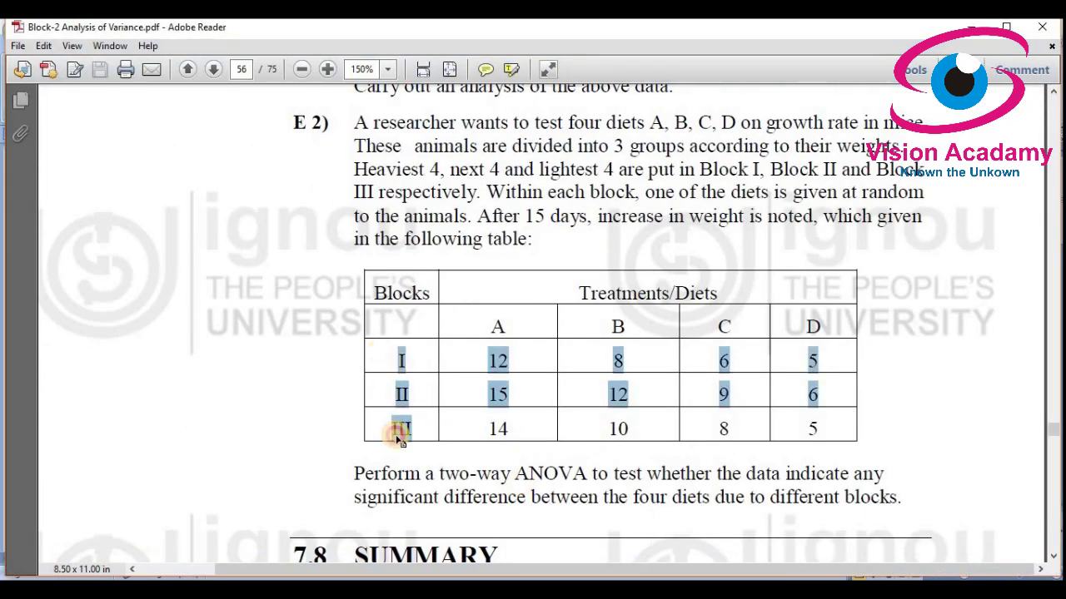
click(410, 368)
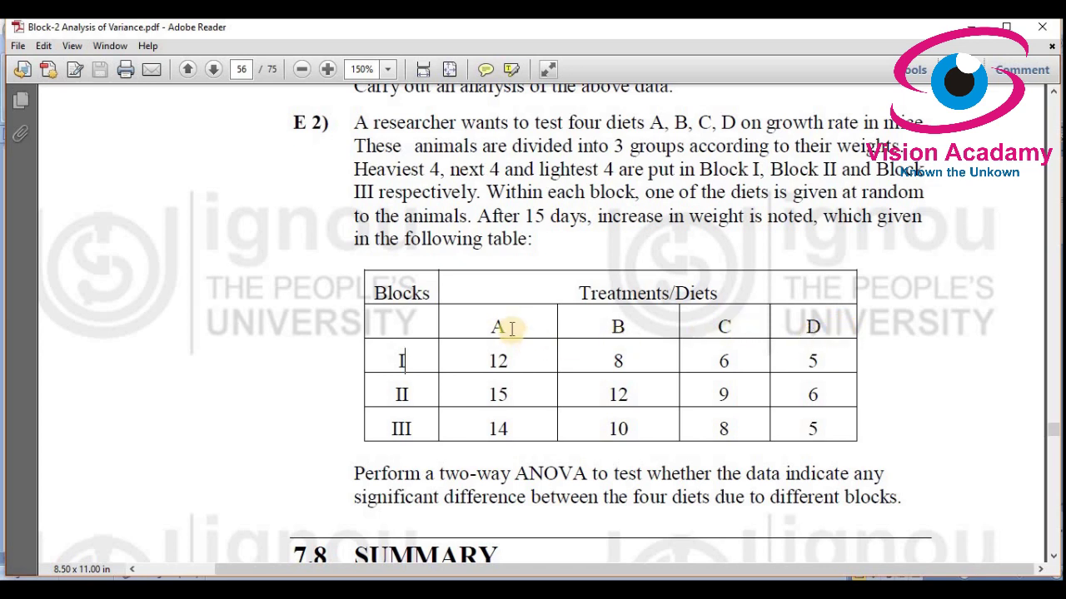
click(623, 308)
key(alt+Tab)
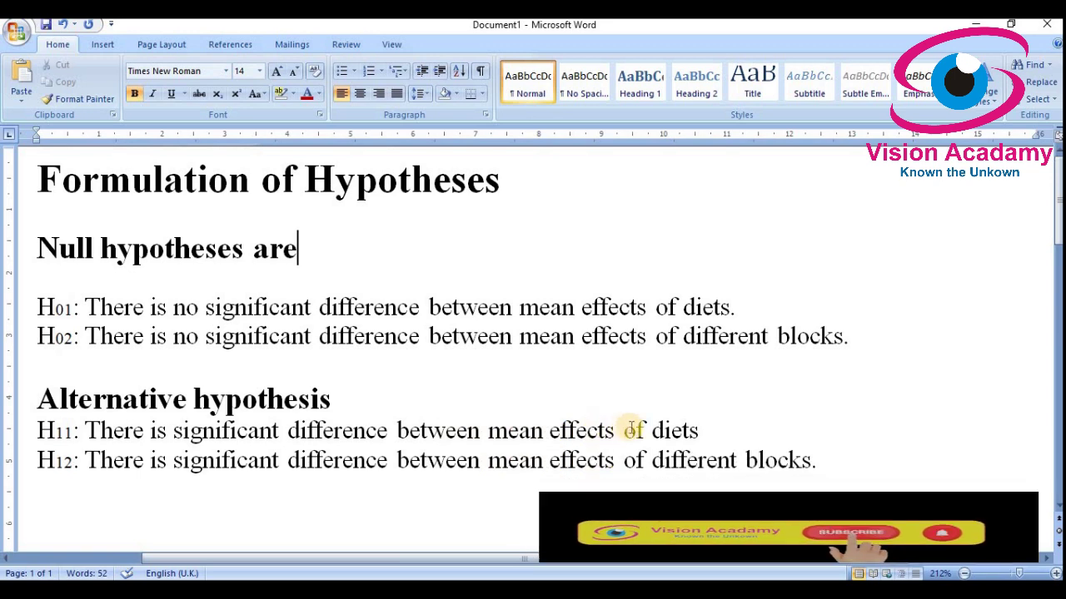
key(alt+Tab)
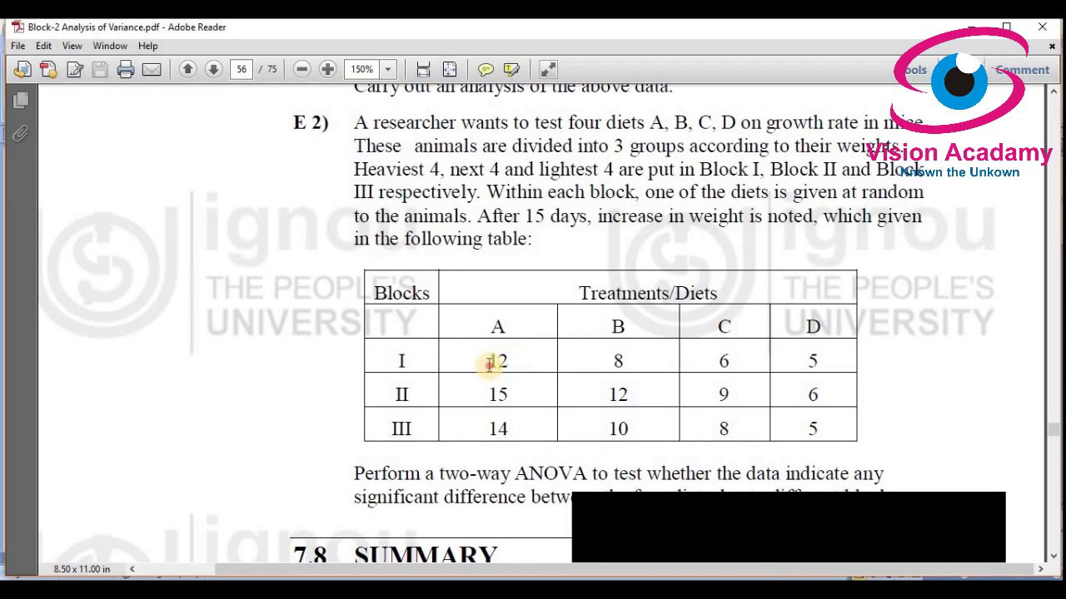
Highlight the value 12 for diet A, block I in the exercise table.
drag(489, 363, 599, 364)
click(606, 364)
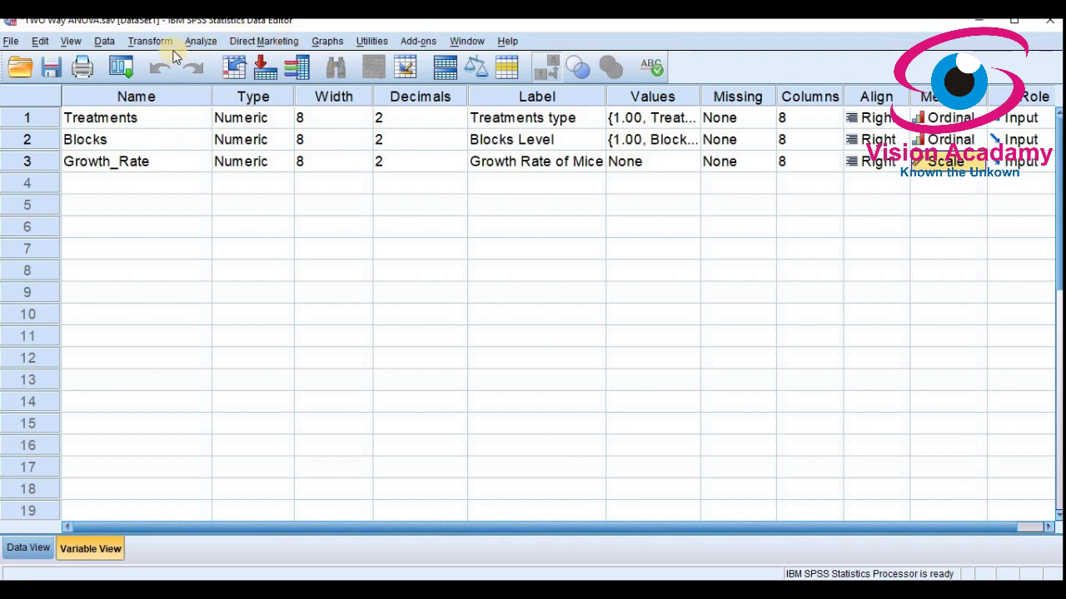
Open the Analyze > General Linear Model > Univariate dialog.
click(200, 41)
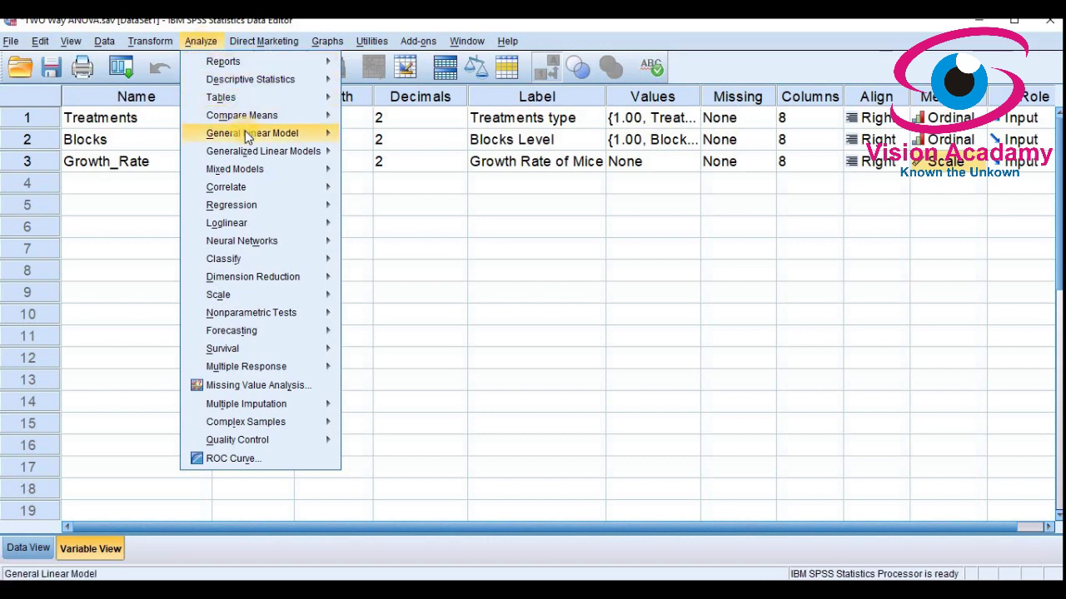
mouse_move(249, 135)
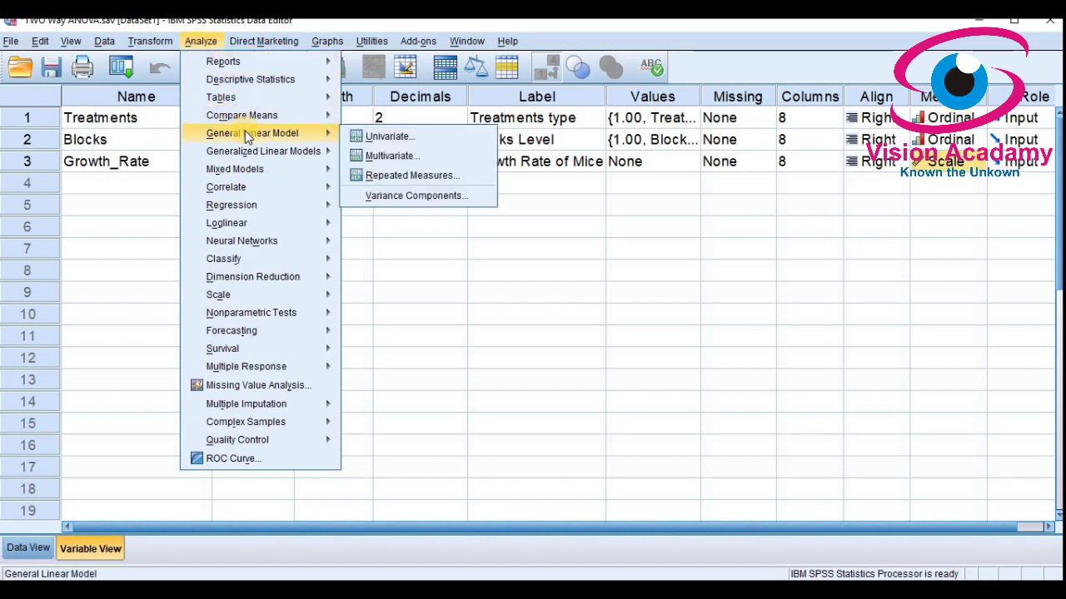
click(383, 136)
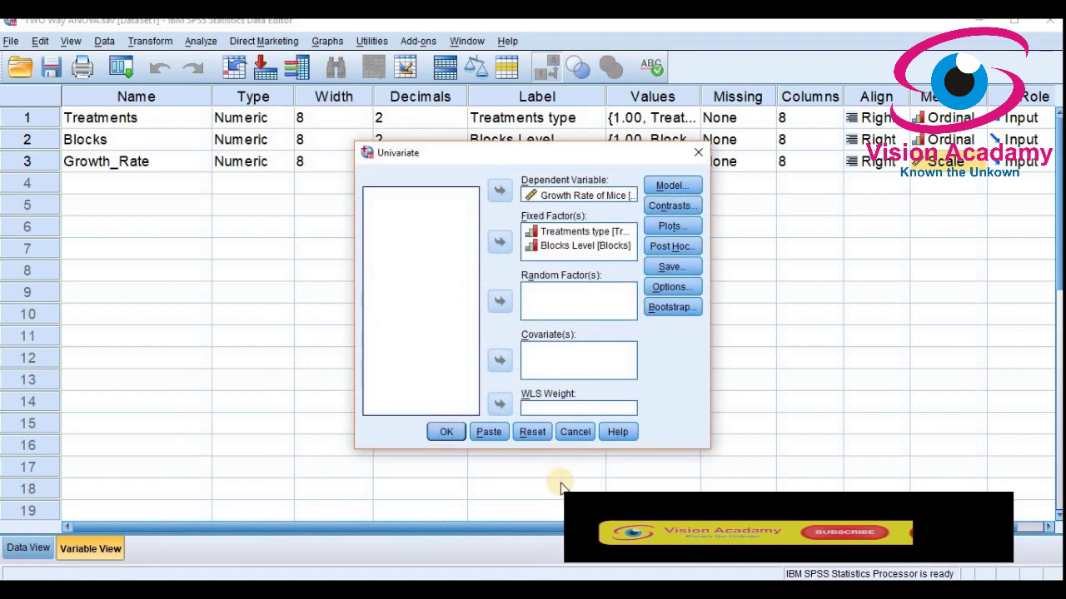
Reset, then assign Growth Rate of Mice as dependent and Treatments type and Blocks Level as fixed factors.
click(535, 433)
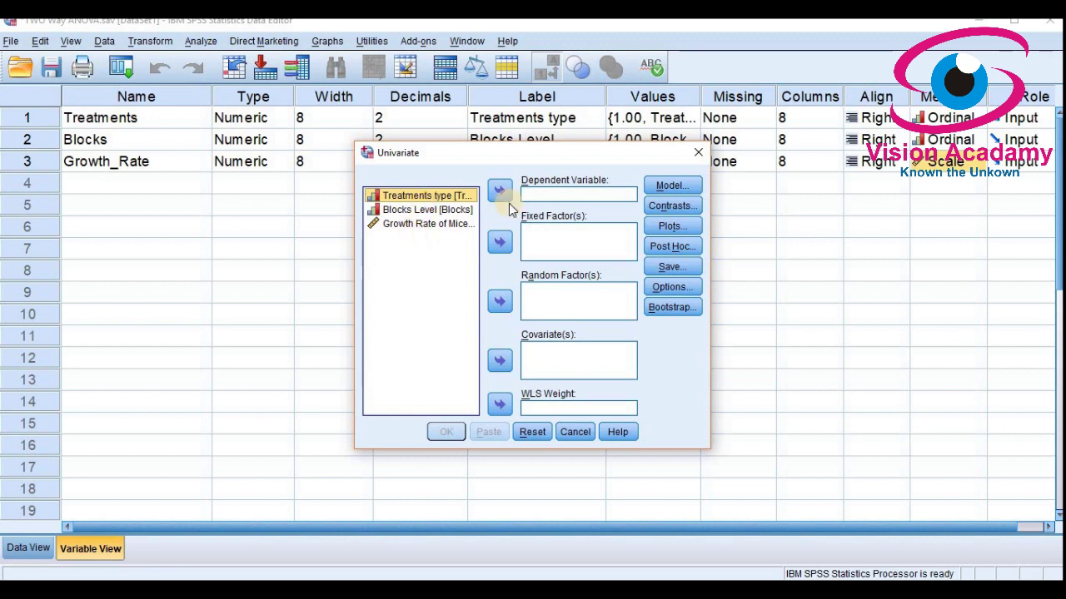
click(444, 227)
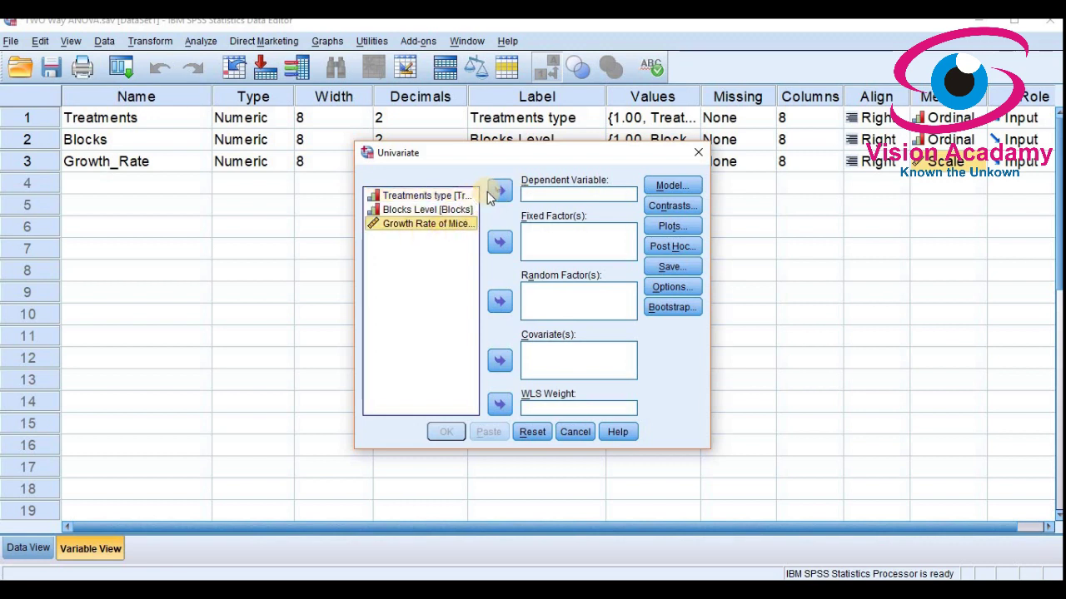
click(499, 192)
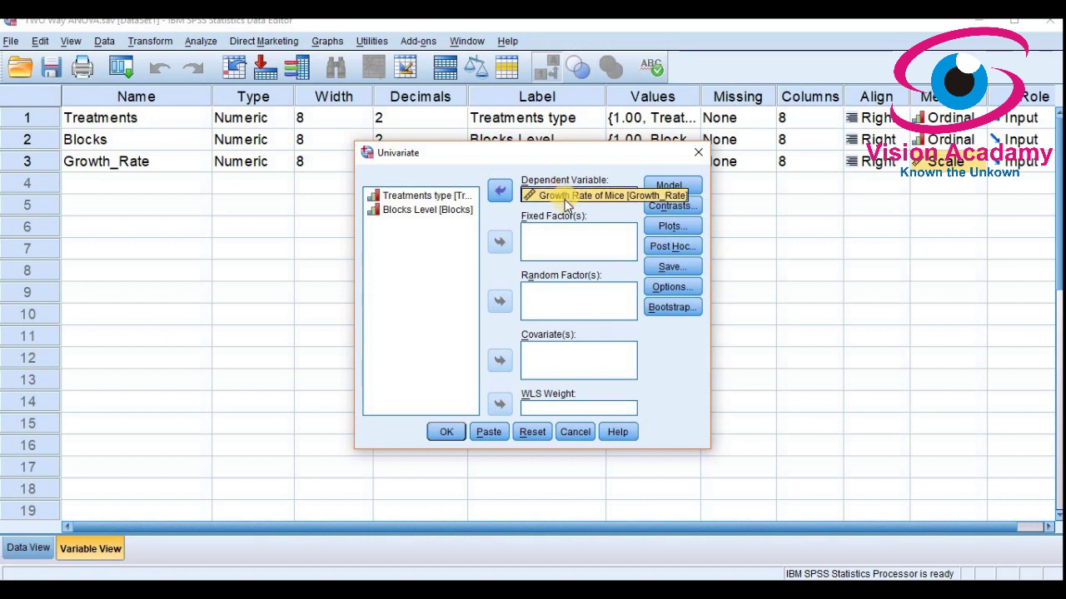
click(446, 197)
click(498, 242)
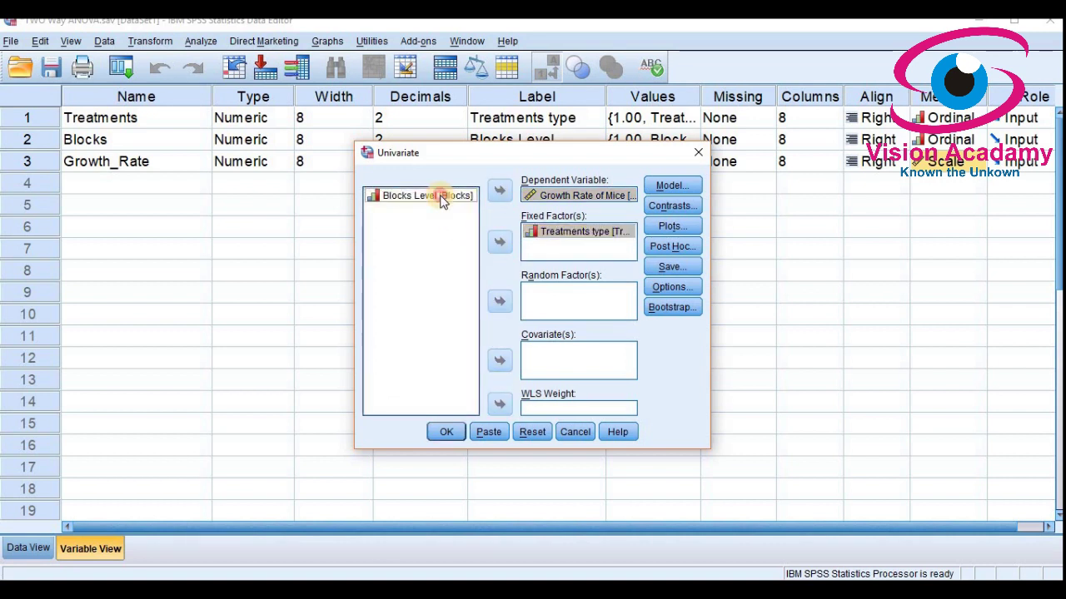
click(440, 195)
click(500, 242)
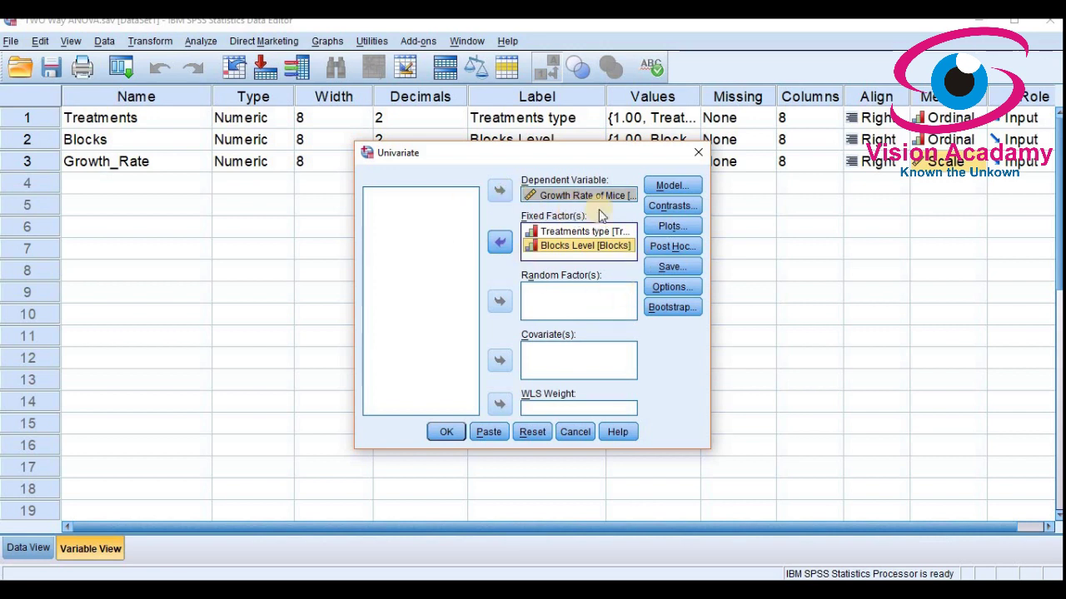
click(653, 186)
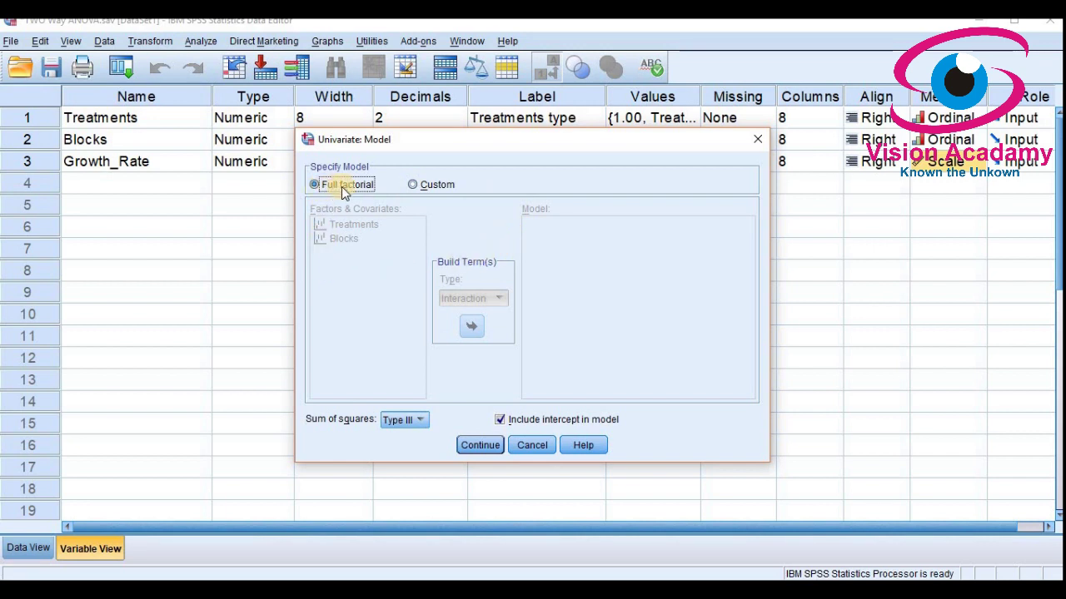
Build a custom model of only Treatments and Blocks main effects, excluding the intercept.
click(412, 185)
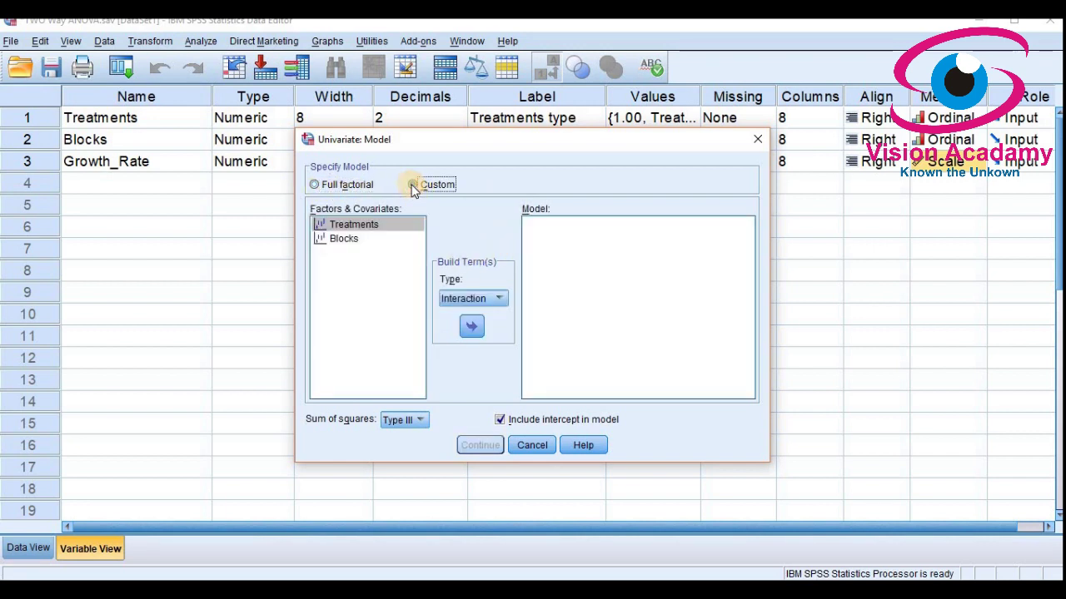
click(365, 229)
click(473, 329)
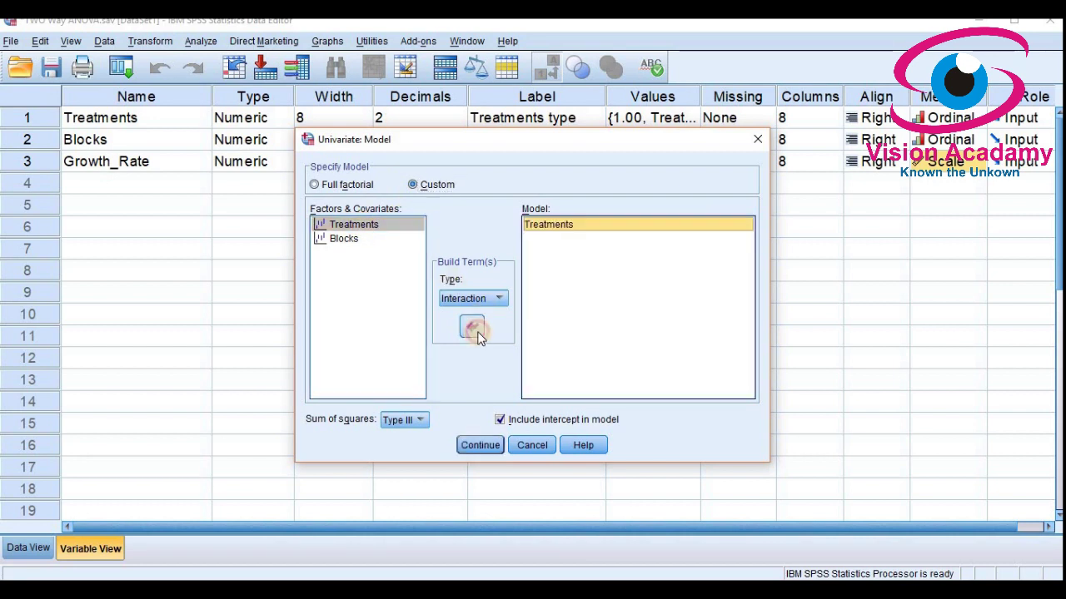
click(379, 239)
click(471, 328)
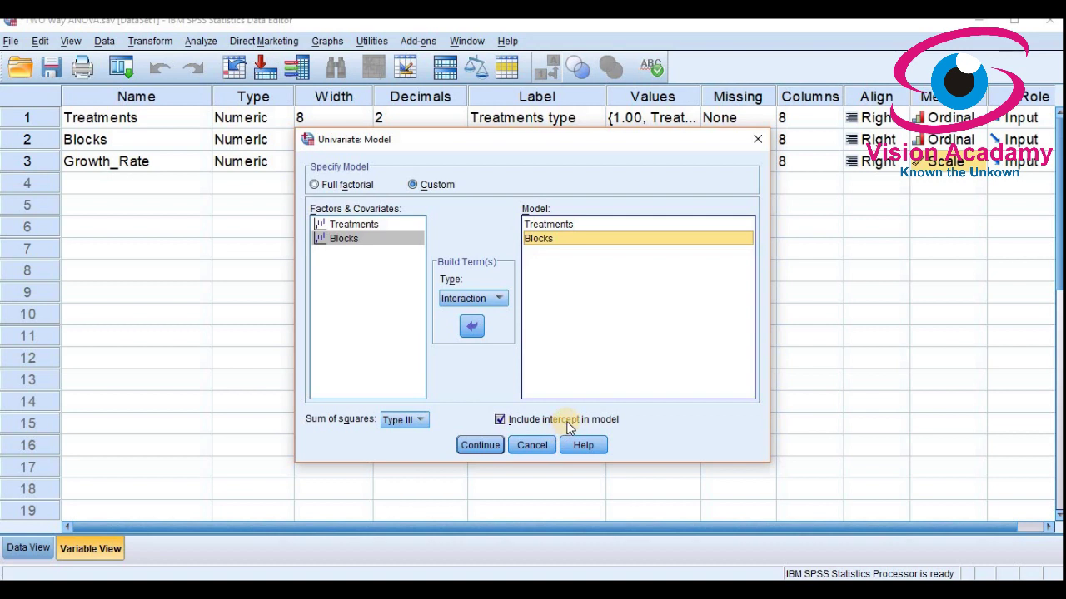
click(499, 420)
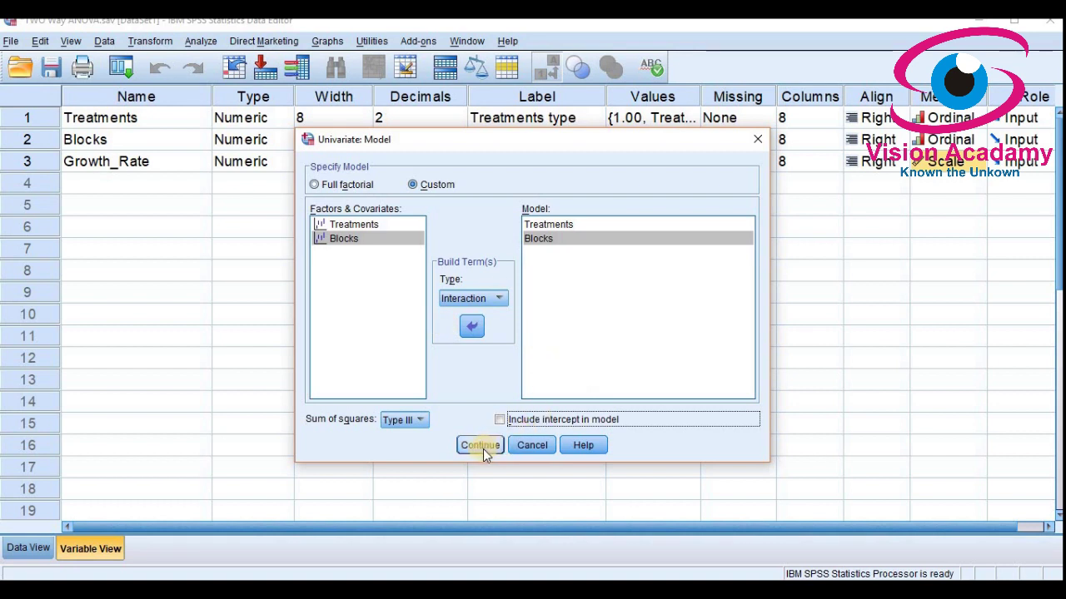
click(480, 446)
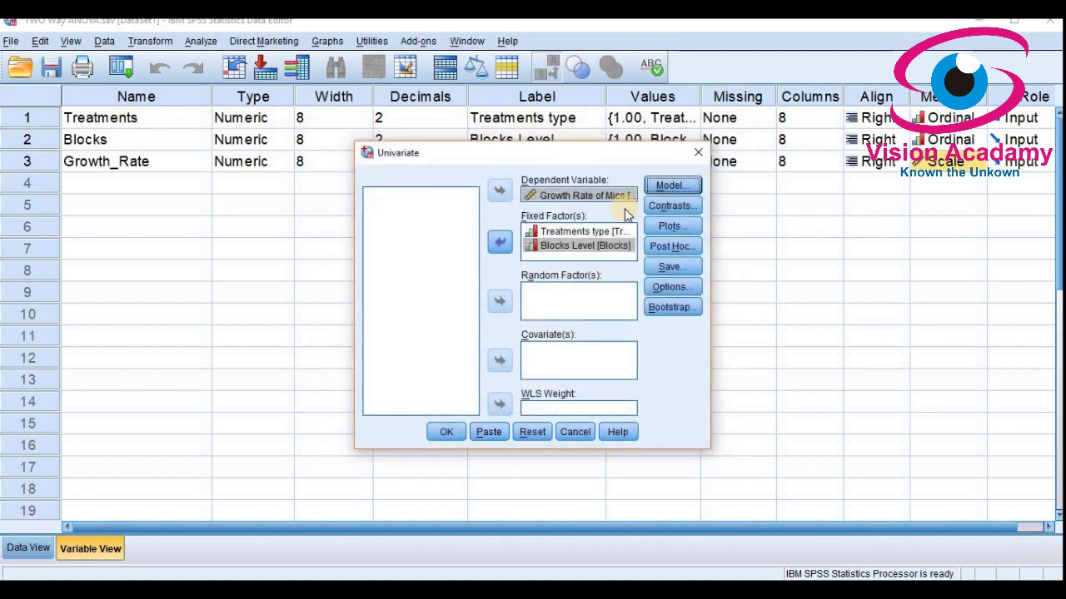
Request Tukey post hoc comparisons for Treatments.
click(669, 246)
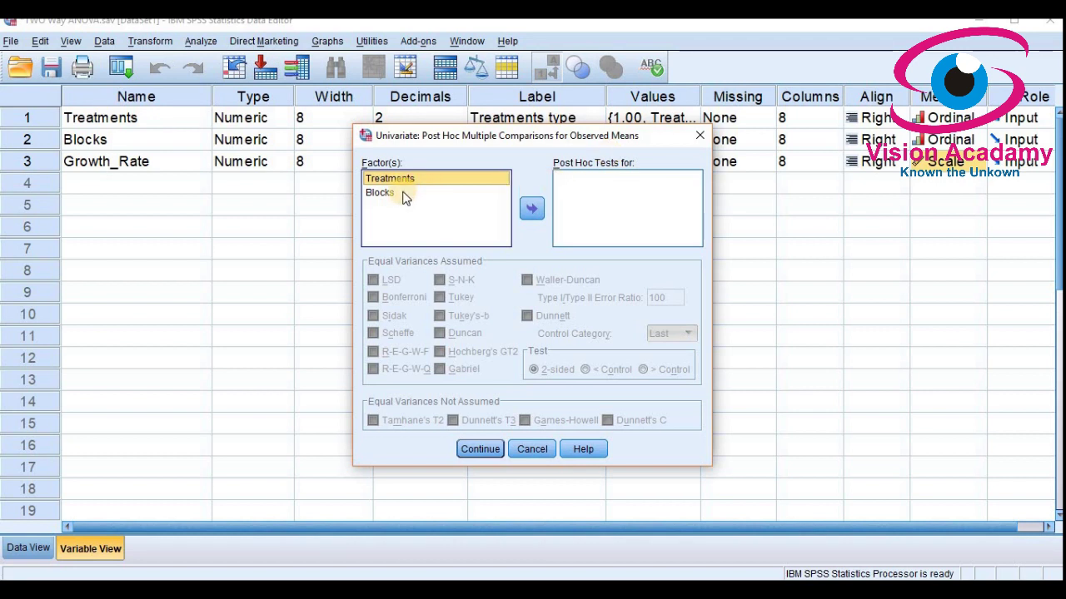
click(531, 212)
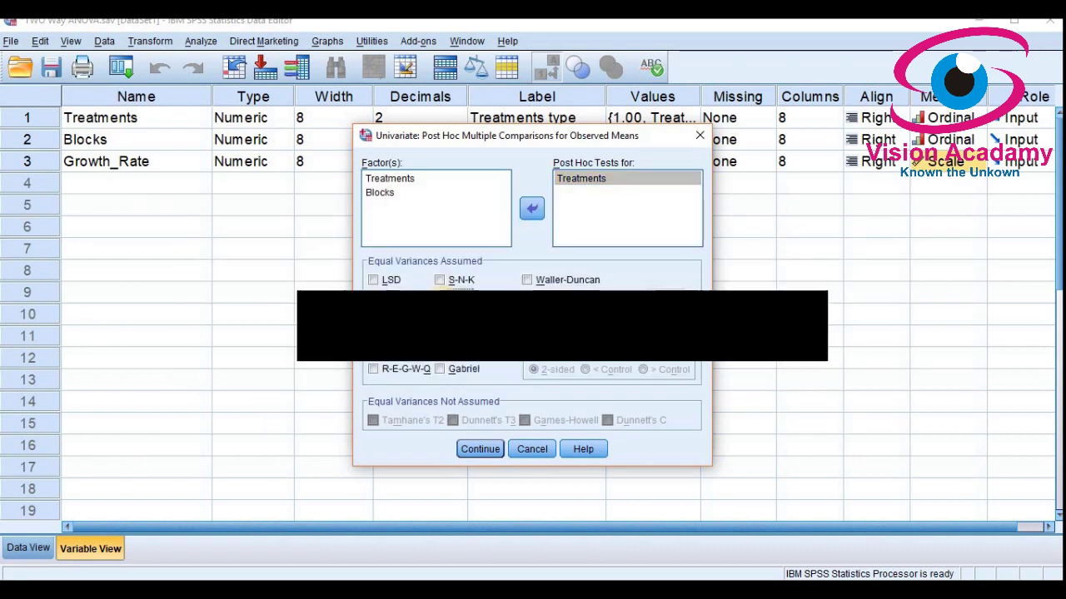
click(440, 297)
click(477, 451)
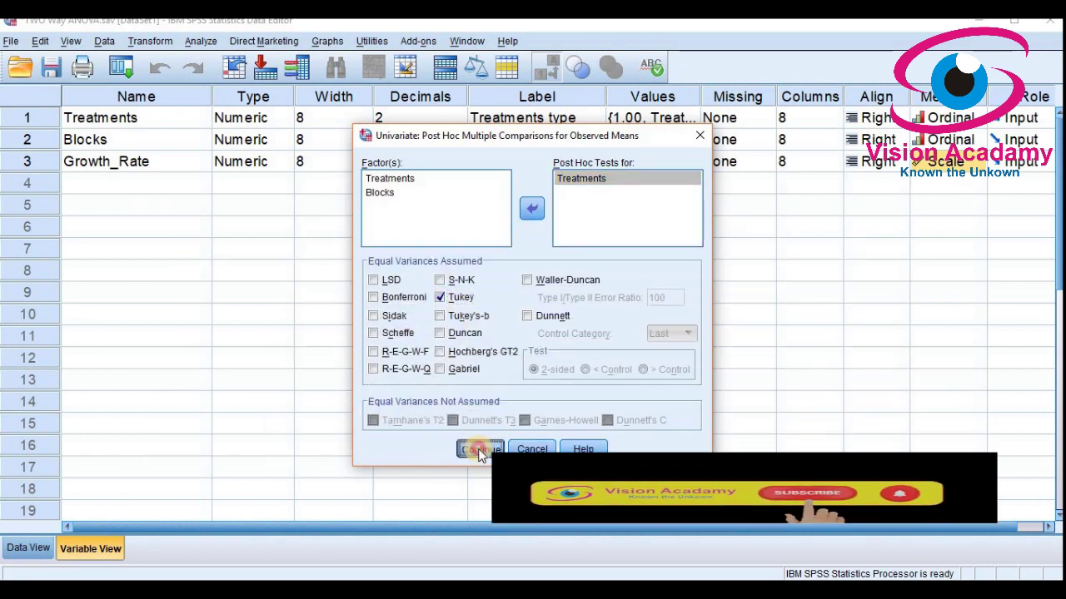
Add descriptive statistics to the output and run the two-way ANOVA.
click(664, 288)
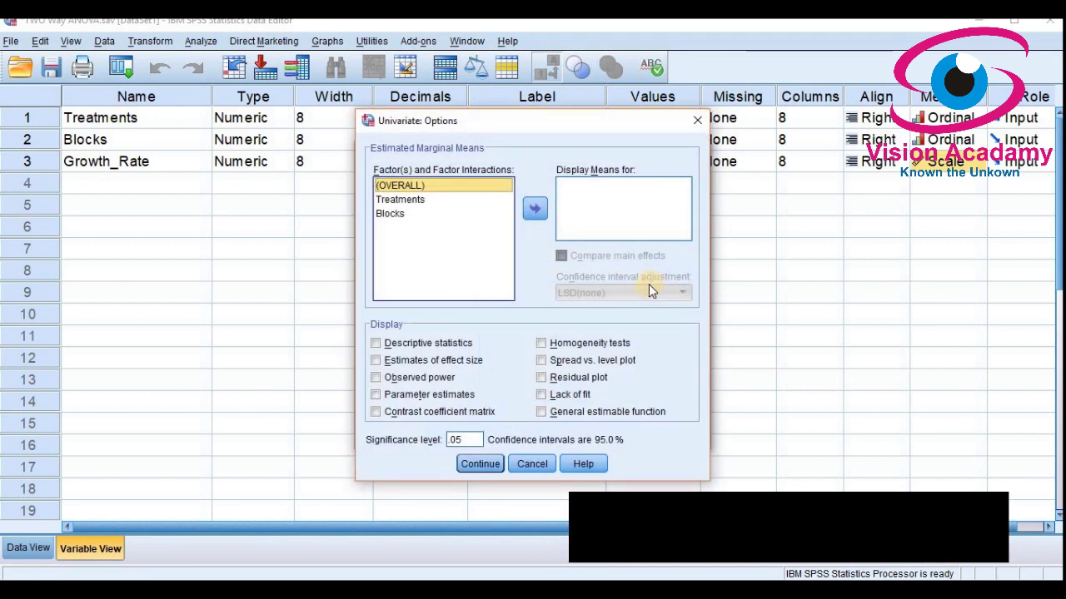
click(375, 344)
click(483, 468)
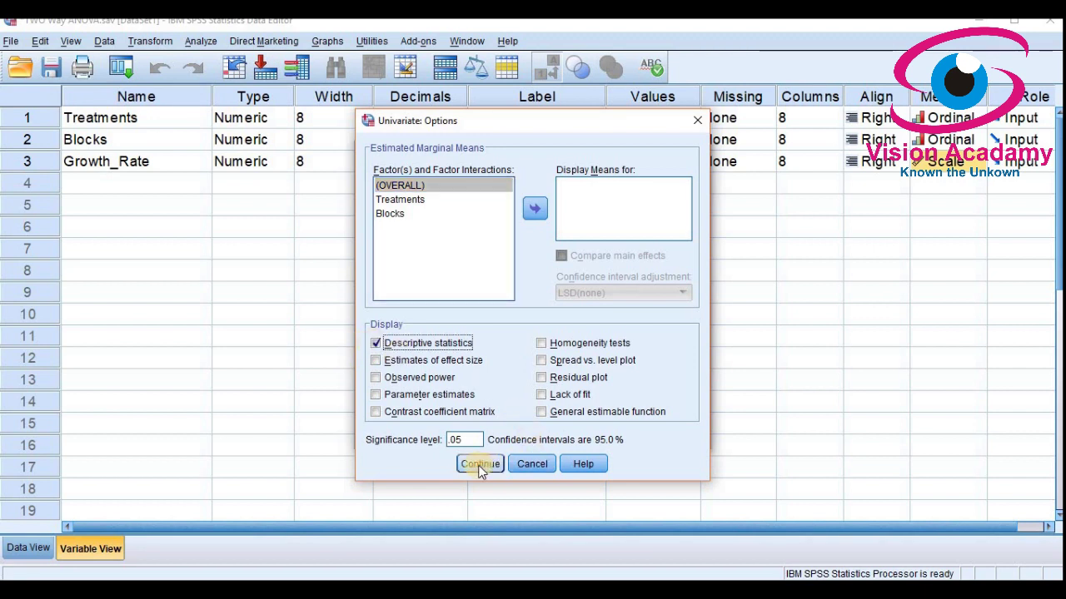
click(448, 432)
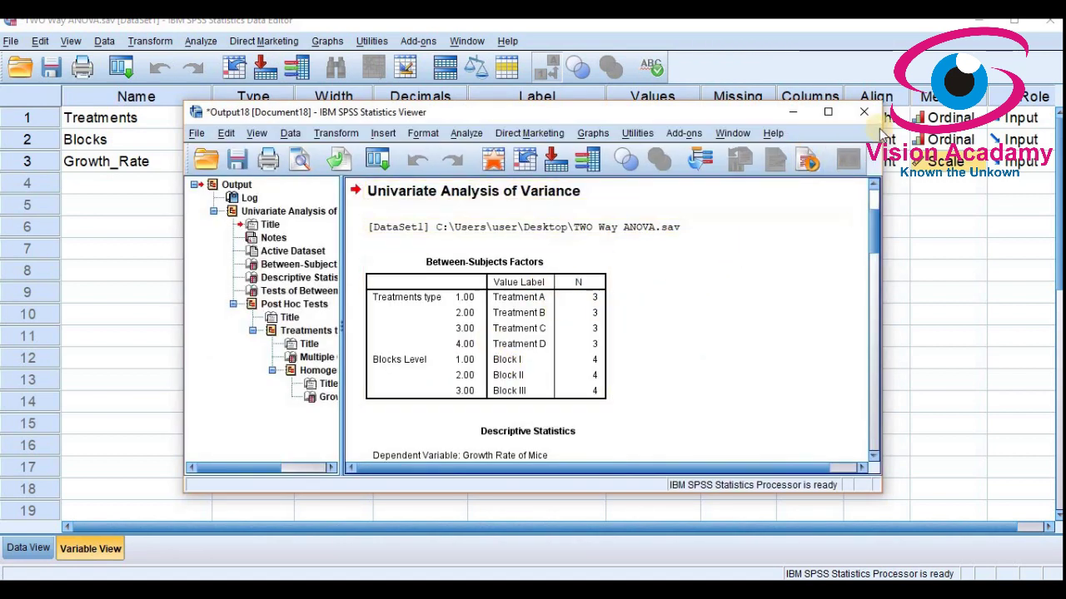
Maximize the Output Viewer and review the Descriptive Statistics and Tests of Between-Subjects Effects tables.
click(822, 110)
scroll(333, 267, up, 1)
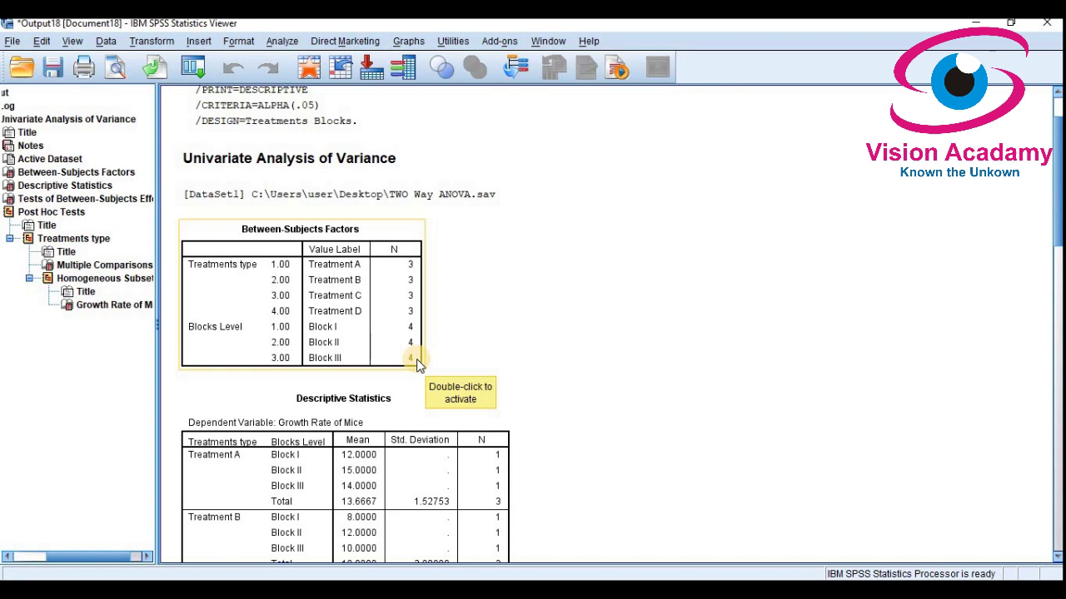
scroll(417, 358, down, 5)
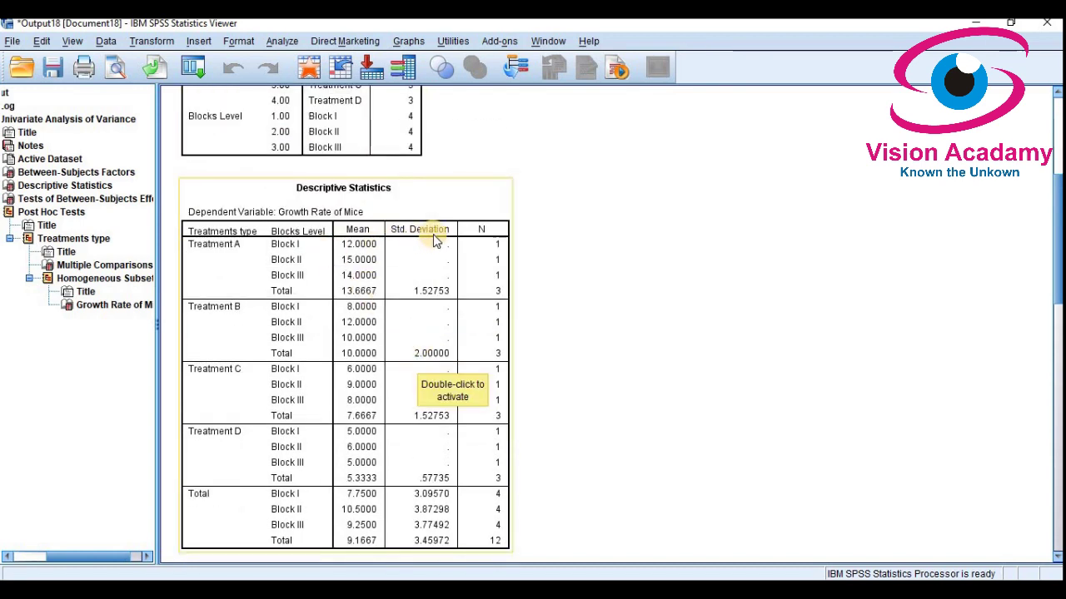
scroll(433, 240, down, 2)
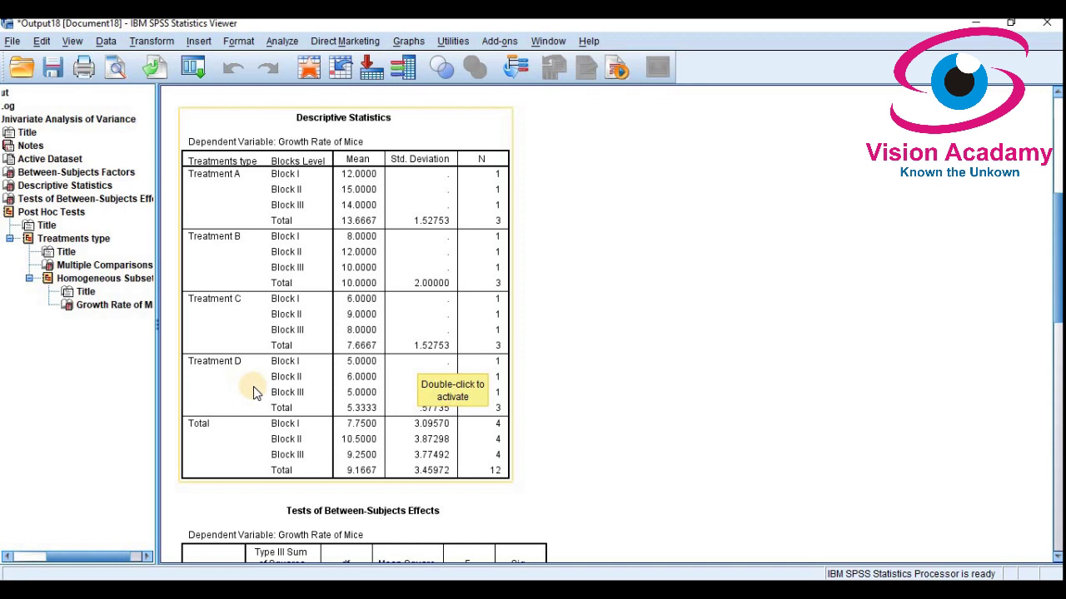
scroll(285, 309, down, 2)
scroll(333, 305, up, 2)
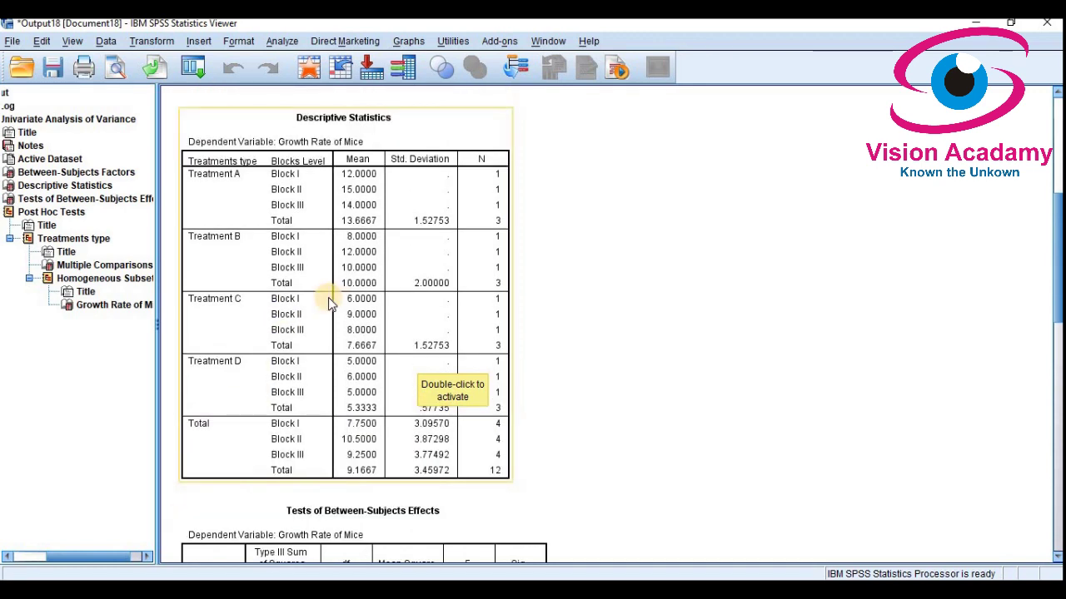
scroll(329, 303, down, 4)
scroll(329, 303, down, 3)
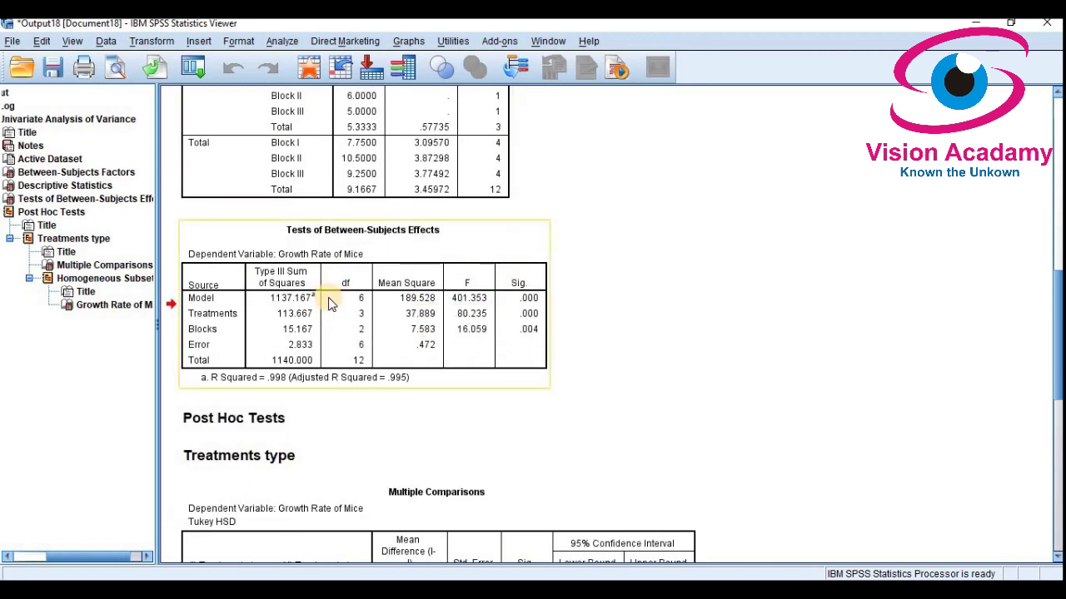
scroll(328, 303, down, 2)
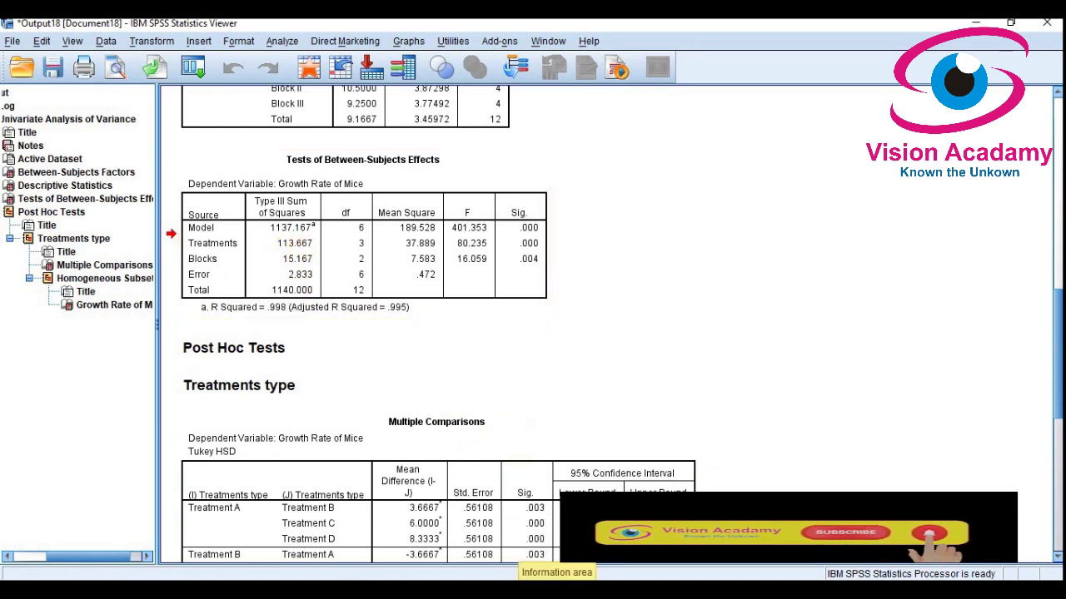
key(alt+Tab)
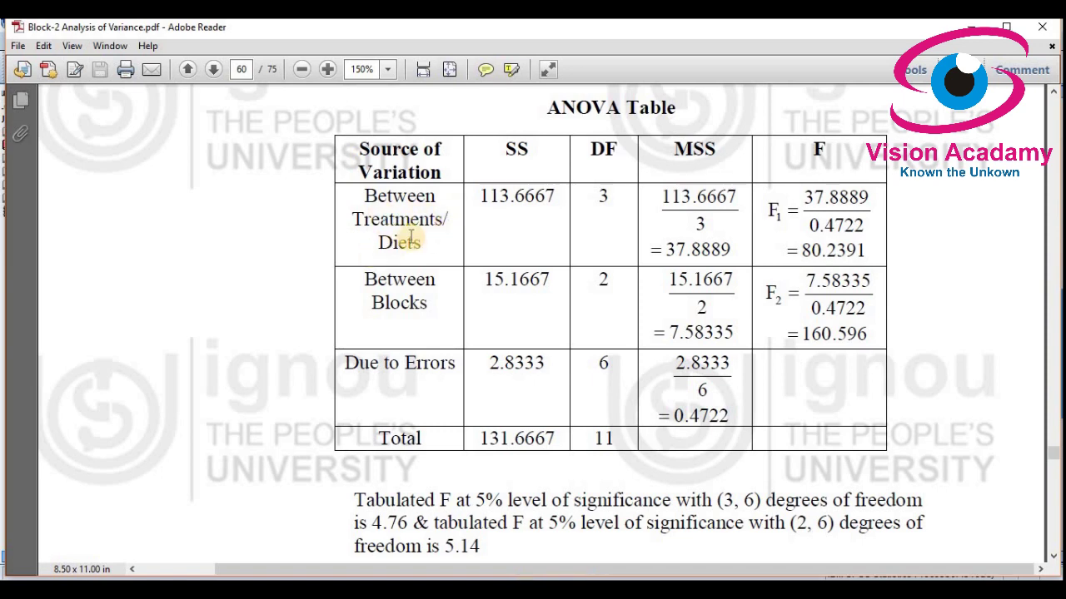
Compare the PDF's treatments sum of squares 113.6667 against the SPSS output.
drag(479, 198, 555, 204)
click(509, 209)
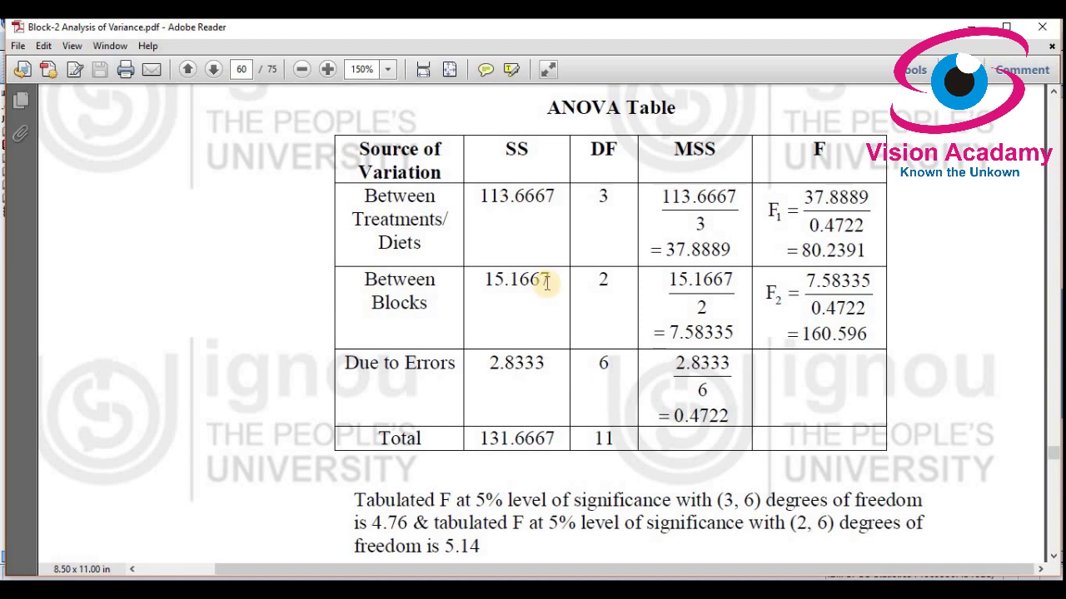
mouse_move(614, 566)
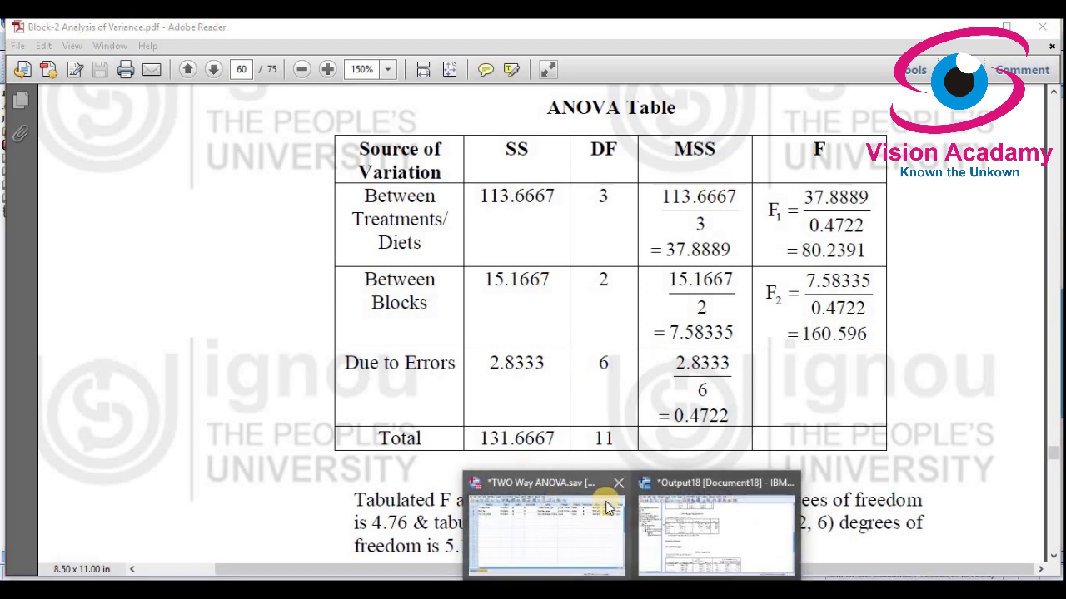
click(666, 524)
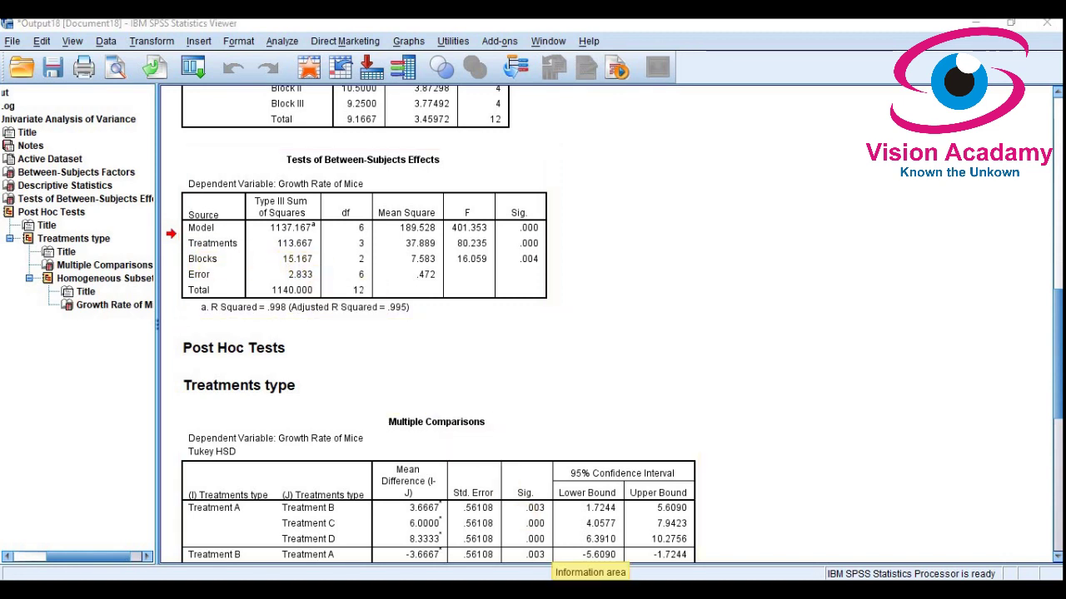
Compare the PDF's between-blocks sum of squares 15.1667 against the SPSS Blocks SS 15.167.
key(alt+Tab)
drag(485, 278, 542, 285)
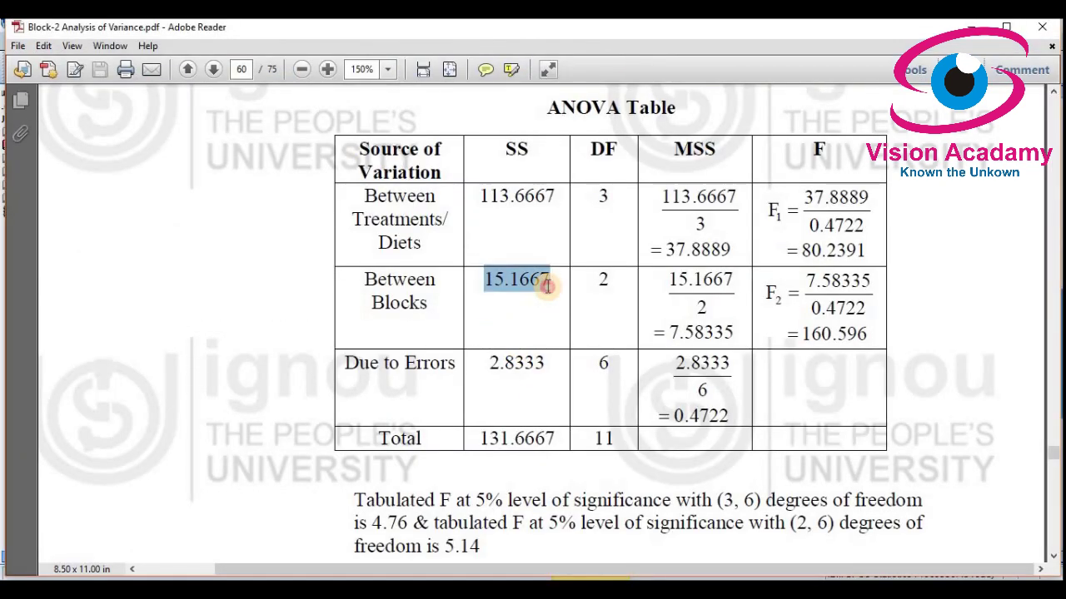
click(514, 324)
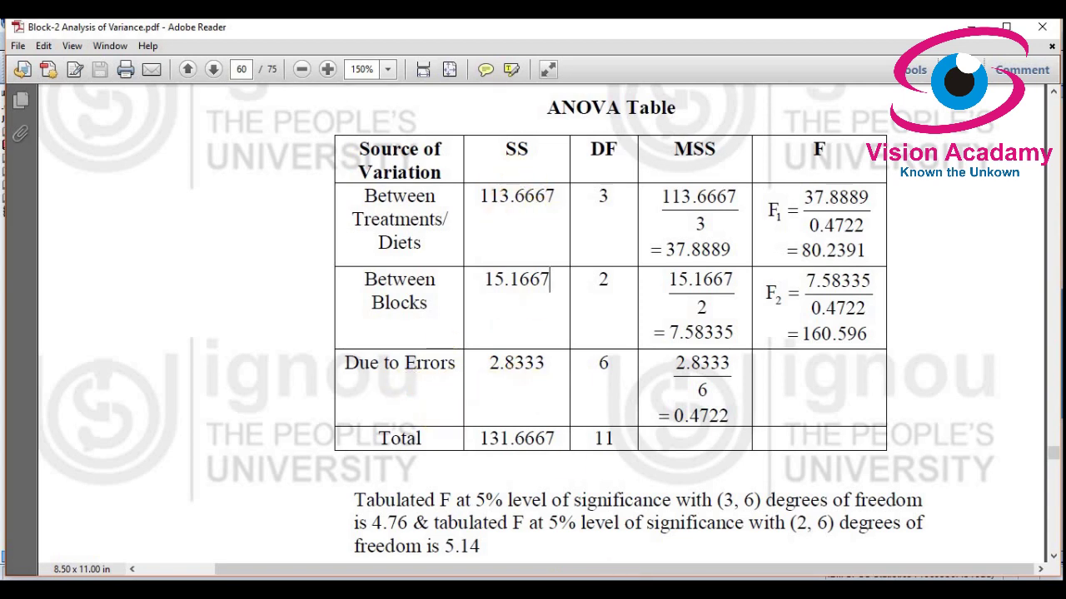
click(701, 524)
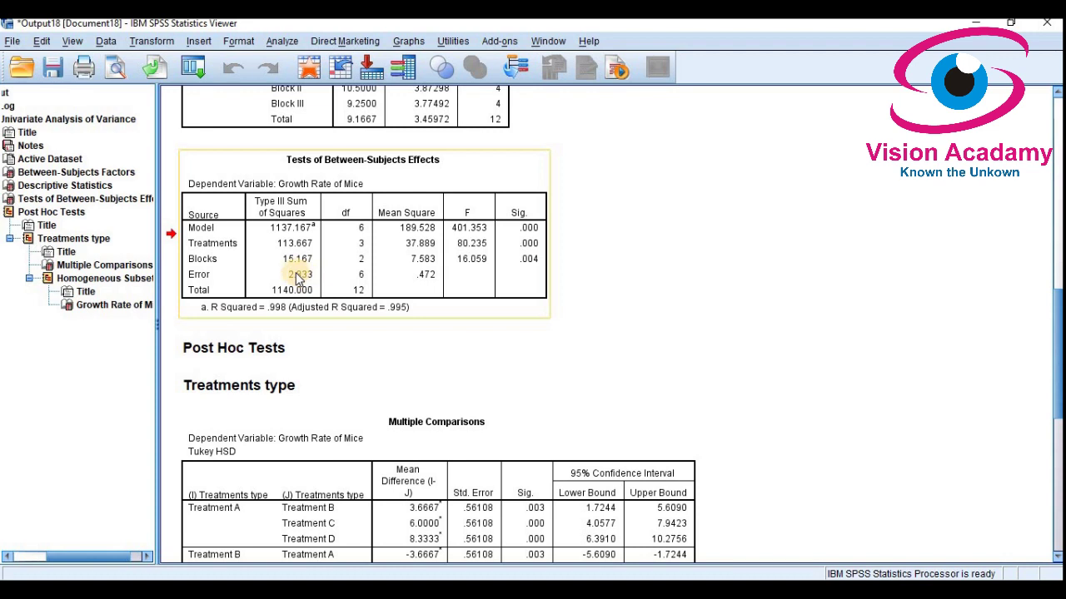